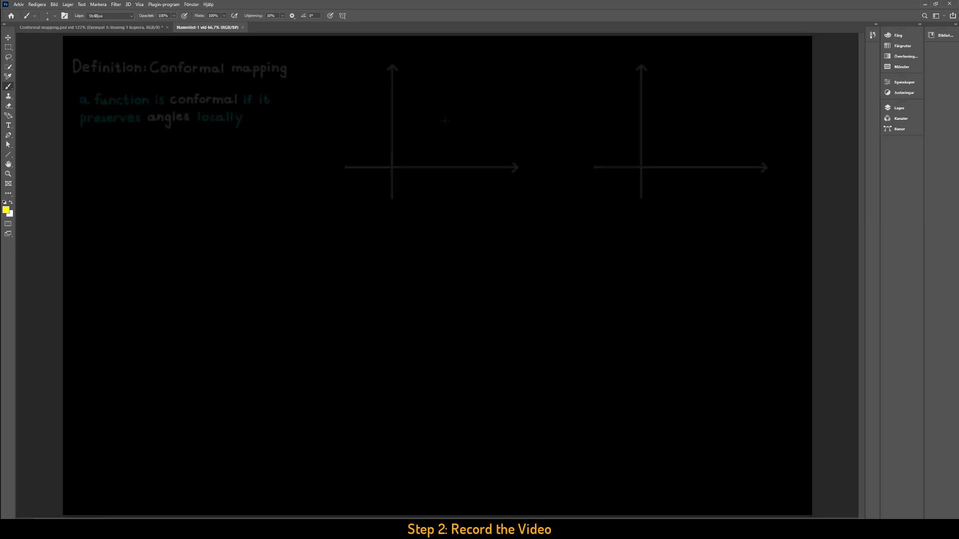
Draw the two curves crossing at z₀ on the first axes, with an arrowhead and the labels z₀ and γ₁.
{"action": "left_click_drag", "start_coordinate": [444, 120], "coordinate": [456, 135]}
{"action": "left_click_drag", "start_coordinate": [458, 133], "coordinate": [457, 134]}
{"action": "left_click_drag", "start_coordinate": [480, 94], "coordinate": [487, 90]}
{"action": "left_click_drag", "start_coordinate": [501, 80], "coordinate": [507, 91]}
{"action": "left_click_drag", "start_coordinate": [509, 85], "coordinate": [501, 98]}
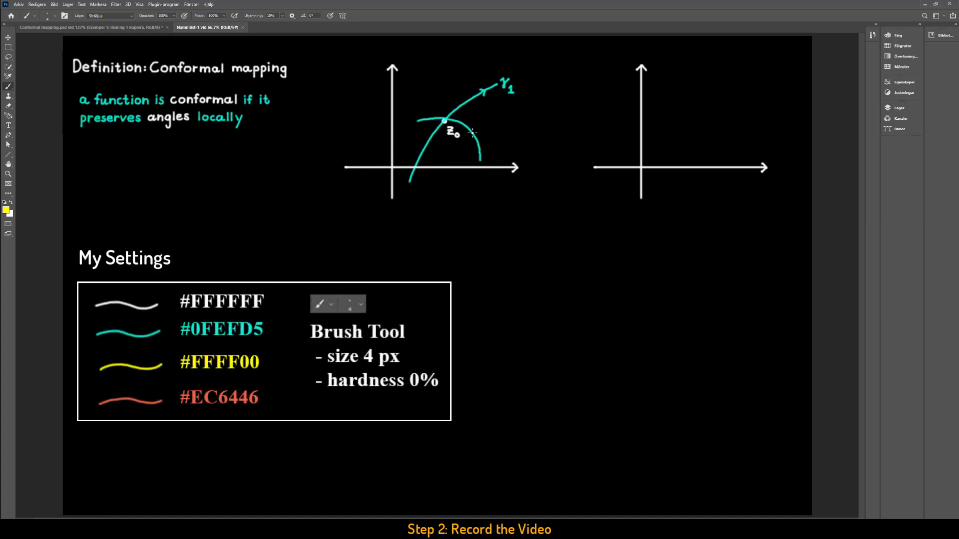
Undo the last three brush strokes on the curve sketch and restore one of them.
{"action": "key", "text": "ctrl+z"}
{"action": "key", "text": "ctrl+z"}
{"action": "key", "text": "ctrl+z"}
{"action": "key", "text": "ctrl+shift+z"}
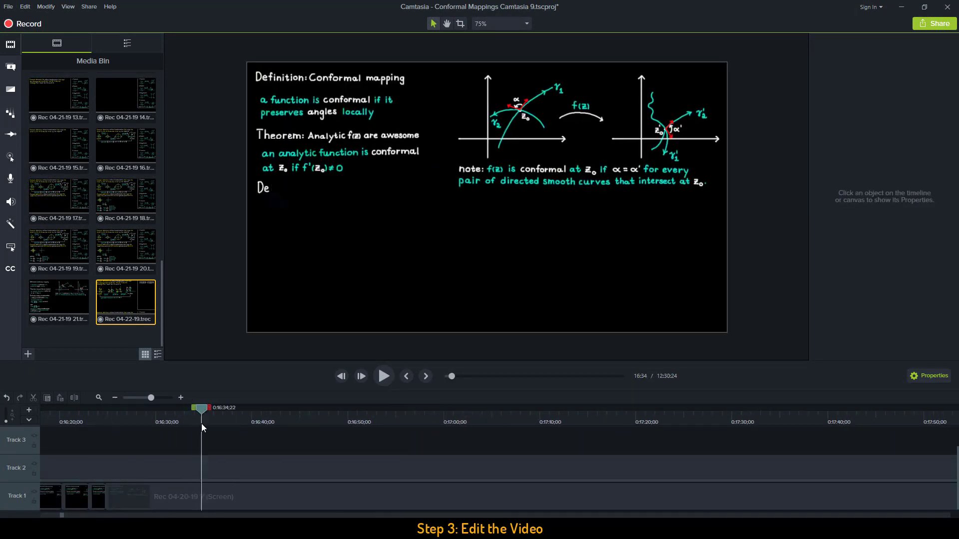
Switch to Camtasia and cut the unneeded stretches out of the Rec 04-20-19 7 screen recording on Track 1.
{"action": "left_click", "coordinate": [266, 438]}
{"action": "left_click_drag", "start_coordinate": [264, 410], "coordinate": [428, 413]}
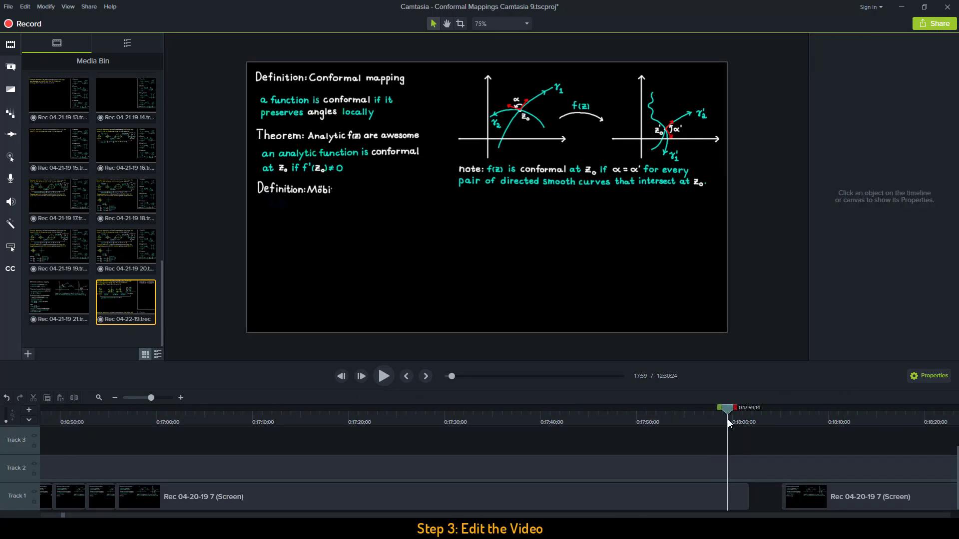
{"action": "left_click_drag", "start_coordinate": [728, 414], "coordinate": [471, 414]}
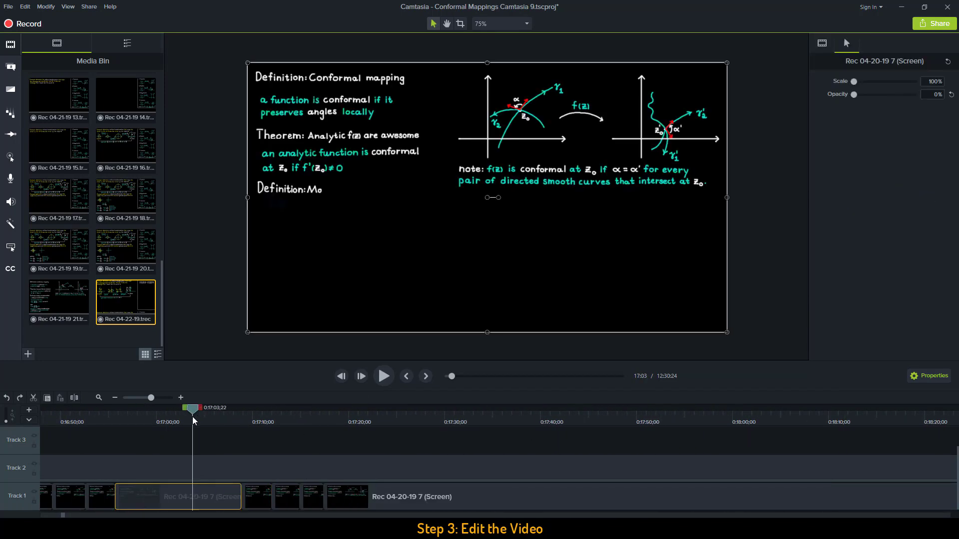
{"action": "left_click_drag", "start_coordinate": [194, 421], "coordinate": [547, 415]}
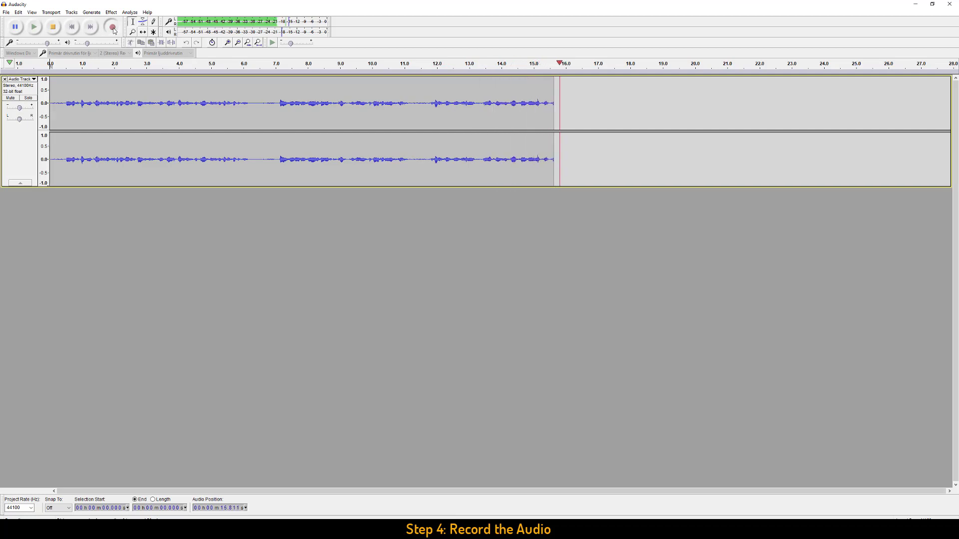
Switch to Audacity and record a narration take with the microphone.
{"action": "left_click", "coordinate": [114, 30]}
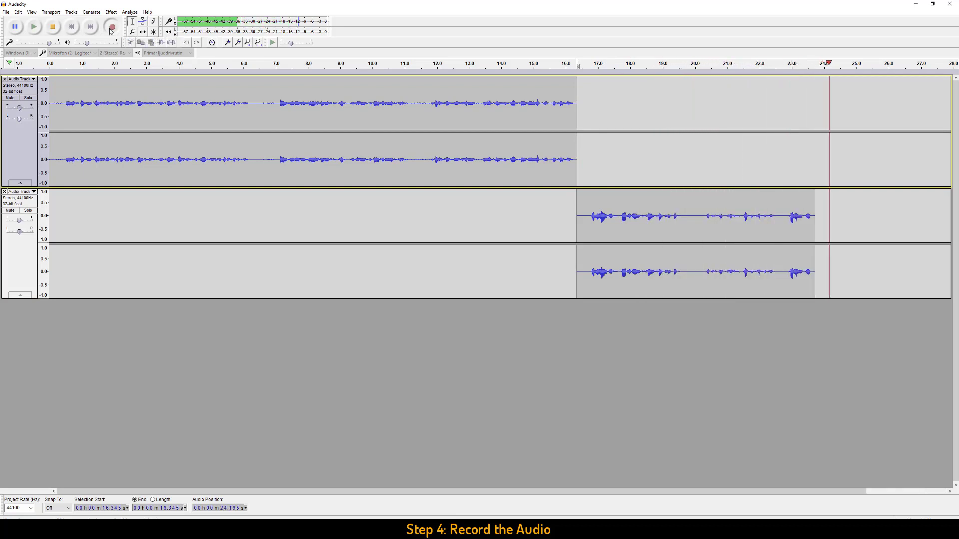
{"action": "key", "text": "space"}
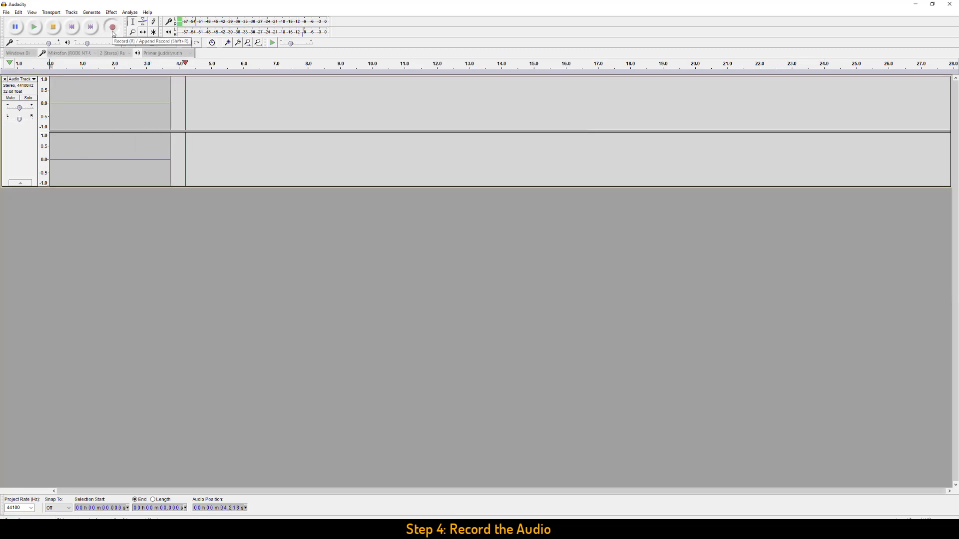
Finish recording a few seconds of background silence and name its track Background.
{"action": "left_click", "coordinate": [52, 28]}
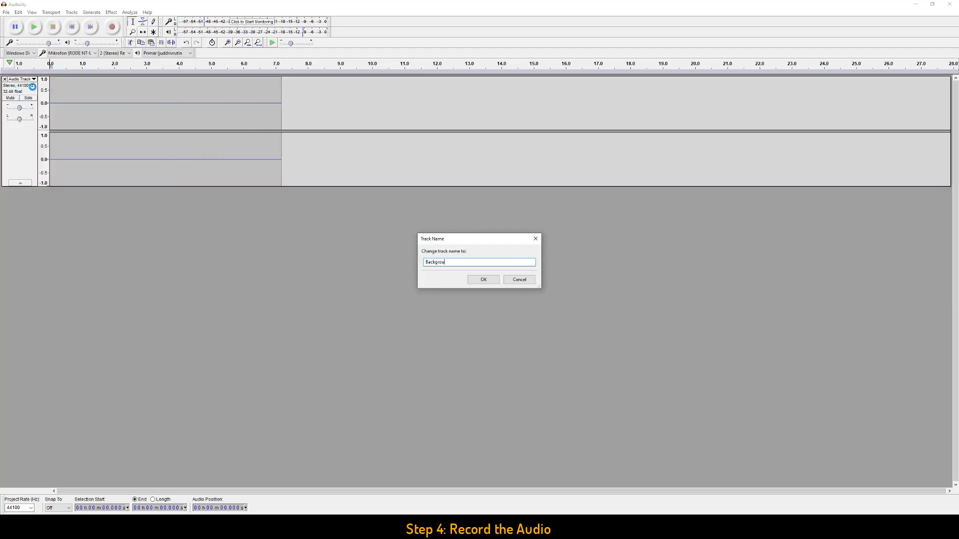
{"action": "type", "text": "nd"}
{"action": "key", "text": "Return"}
Select the whole Background track and capture its noise profile for Noise Reduction.
{"action": "left_click", "coordinate": [22, 160]}
{"action": "left_click", "coordinate": [111, 13]}
{"action": "left_click", "coordinate": [133, 158]}
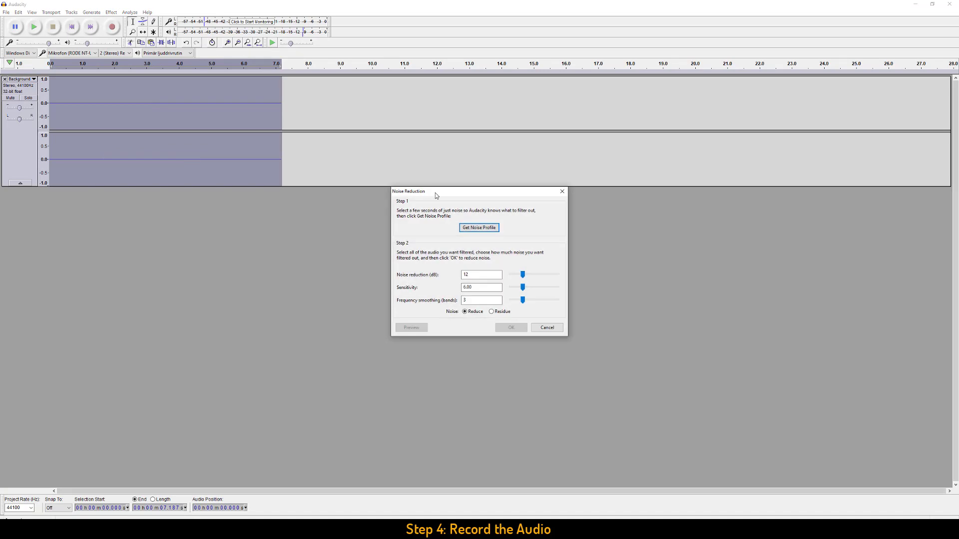
{"action": "left_click", "coordinate": [483, 230]}
{"action": "left_click", "coordinate": [319, 214]}
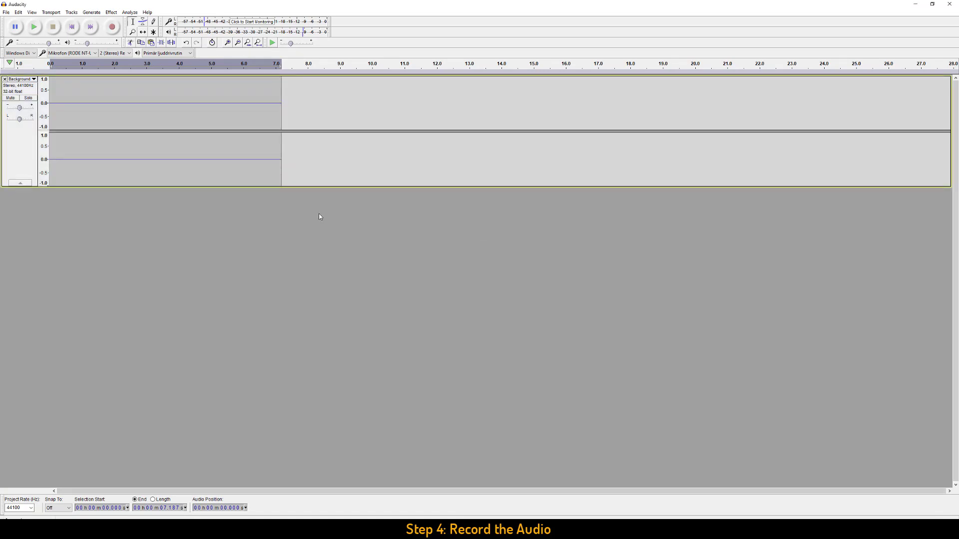
{"action": "left_click", "coordinate": [283, 146]}
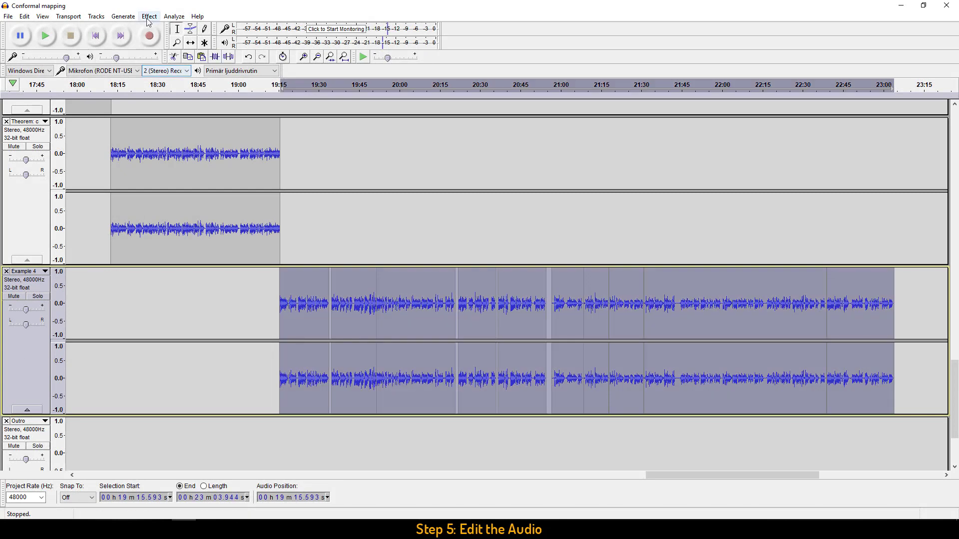
Apply Noise Reduction to the selected Example 4 narration track.
{"action": "left_click", "coordinate": [148, 18]}
{"action": "left_click", "coordinate": [189, 210]}
{"action": "left_click", "coordinate": [520, 345]}
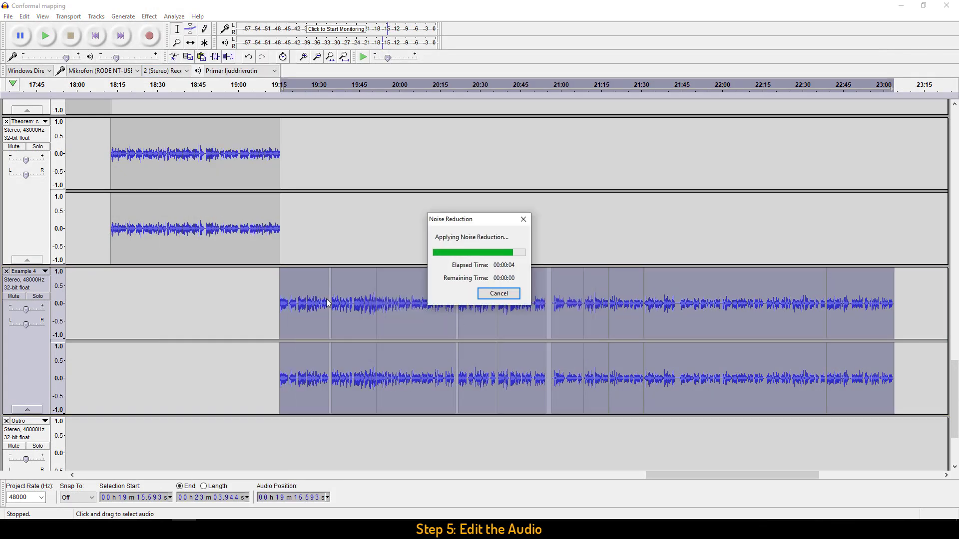
Play the Example 4 narration from its start and examine its waveform closely for pauses and mistakes.
{"action": "left_click", "coordinate": [279, 303]}
{"action": "key", "text": "space"}
{"action": "key", "text": "ctrl+1"}
{"action": "key", "text": "ctrl+1"}
{"action": "key", "text": "ctrl+1"}
{"action": "key", "text": "ctrl+1"}
{"action": "key", "text": "ctrl+1"}
{"action": "key", "text": "ctrl+1"}
{"action": "key", "text": "ctrl+3"}
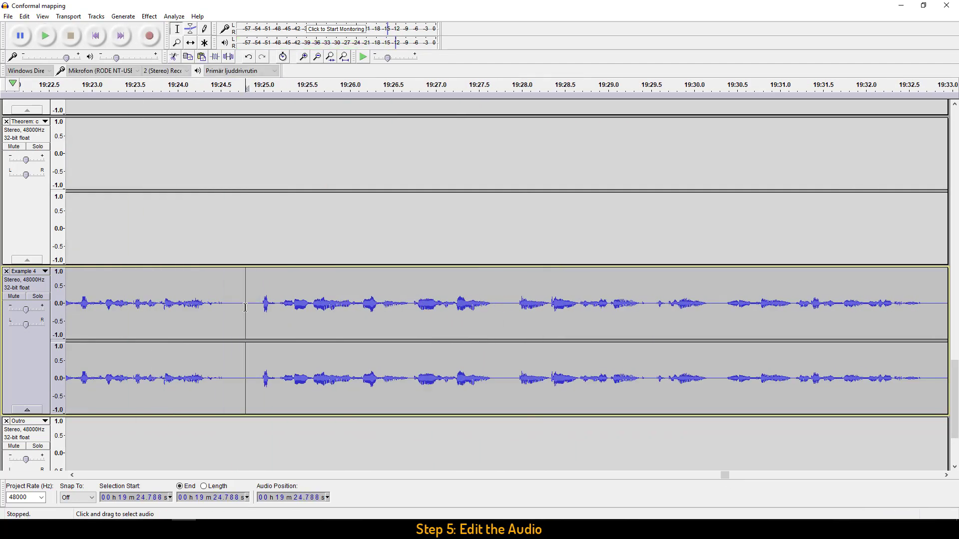
Select and cut unwanted pauses out of the Example 4 narration.
{"action": "left_click", "coordinate": [868, 330]}
{"action": "left_click_drag", "start_coordinate": [336, 303], "coordinate": [352, 303]}
{"action": "left_click_drag", "start_coordinate": [715, 303], "coordinate": [744, 304]}
{"action": "left_click", "coordinate": [213, 304]}
{"action": "left_click", "coordinate": [437, 303]}
{"action": "left_click", "coordinate": [325, 303]}
{"action": "left_click", "coordinate": [475, 303]}
{"action": "left_click", "coordinate": [612, 298]}
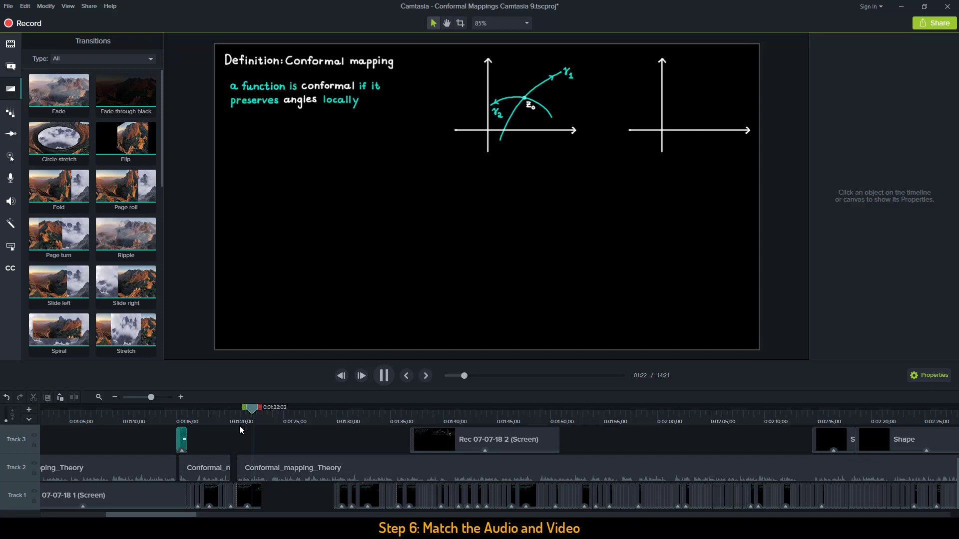
Switch to Camtasia, extend the Track 1 footage after 1:22 to fill the gap, and play it against the narration.
{"action": "left_click", "coordinate": [251, 495]}
{"action": "left_click_drag", "start_coordinate": [202, 421], "coordinate": [252, 477]}
{"action": "left_click", "coordinate": [253, 478]}
{"action": "key", "text": "space"}
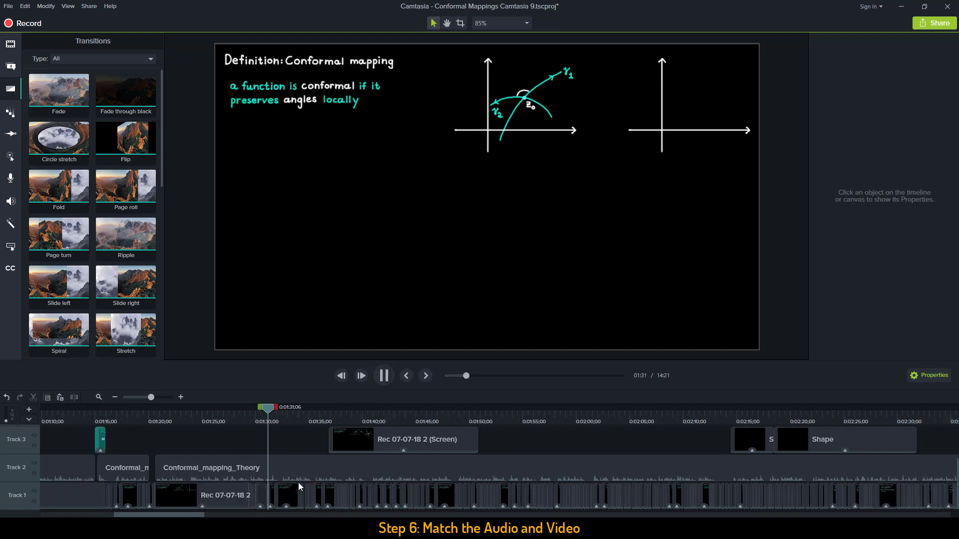
Select all clips after about 1:32 on Tracks 1 and 3 and move them later on the timeline.
{"action": "key", "text": "ctrl+minus"}
{"action": "left_click_drag", "start_coordinate": [334, 440], "coordinate": [292, 494]}
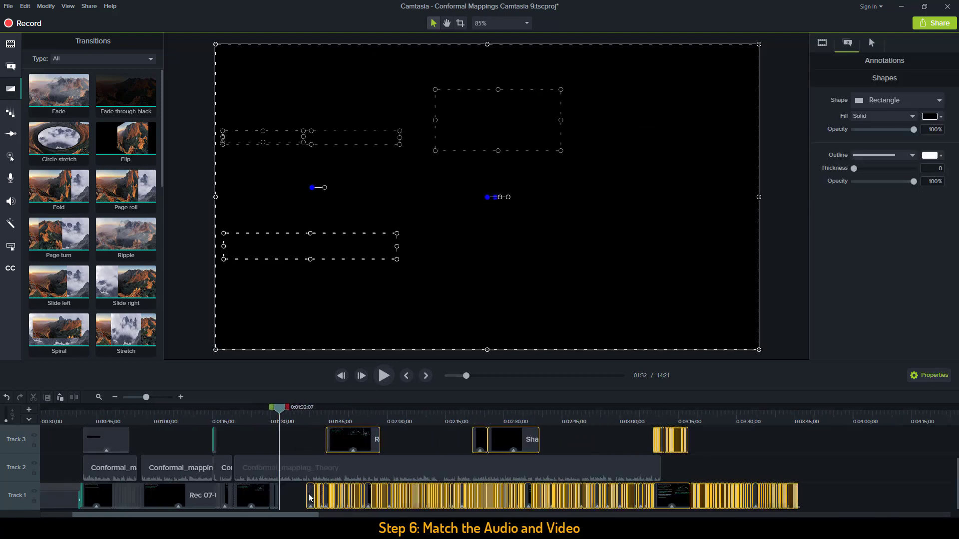
{"action": "left_click", "coordinate": [292, 494]}
Position the short Rec 07-07-18 2 clips that draw the red tangent arrow at about 1:35, matching the narration.
{"action": "key", "text": "ctrl+plus"}
{"action": "left_click", "coordinate": [288, 497]}
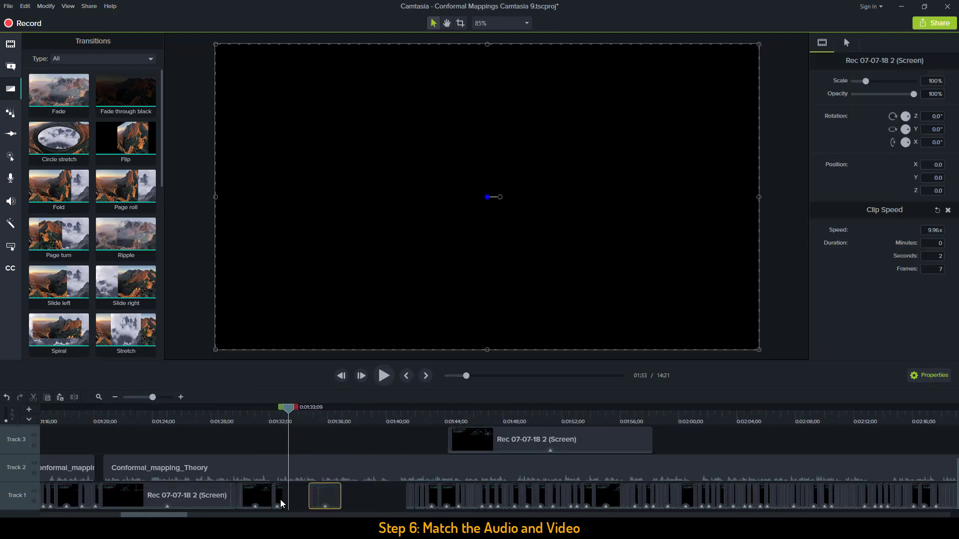
{"action": "left_click", "coordinate": [356, 497]}
{"action": "key", "text": "ctrl+plus"}
{"action": "left_click", "coordinate": [387, 414]}
{"action": "left_click", "coordinate": [305, 497]}
{"action": "key", "text": "space"}
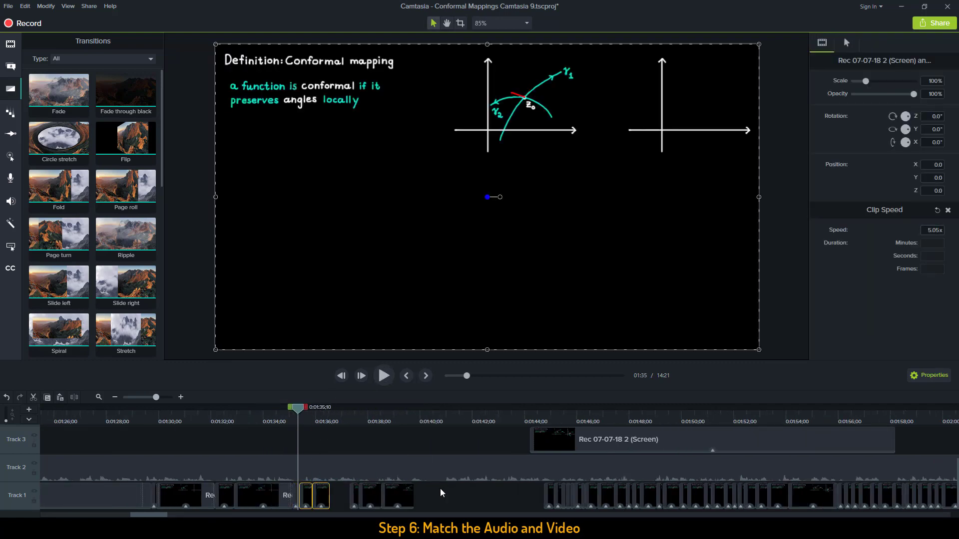
Shorten the Track 1 clip starting near 1:35 by increasing its clip speed.
{"action": "key", "text": "Return"}
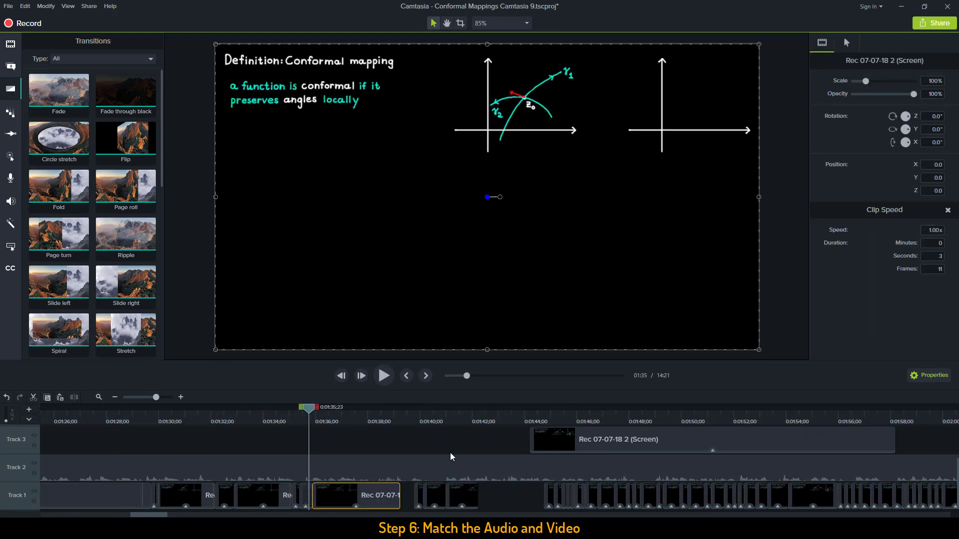
{"action": "key", "text": "ctrl+z"}
{"action": "left_click", "coordinate": [374, 502]}
{"action": "left_click_drag", "start_coordinate": [374, 502], "coordinate": [330, 502]}
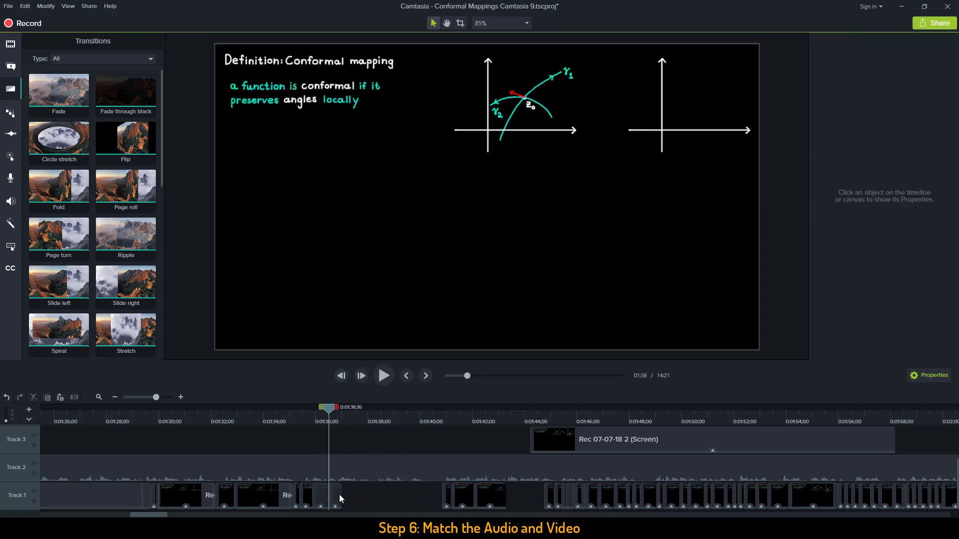
Move the next Track 1 clips, which mark the angle α, directly behind the preceding footage, ending at about 1:39.
{"action": "left_click", "coordinate": [385, 438]}
{"action": "key", "text": "ctrl+z"}
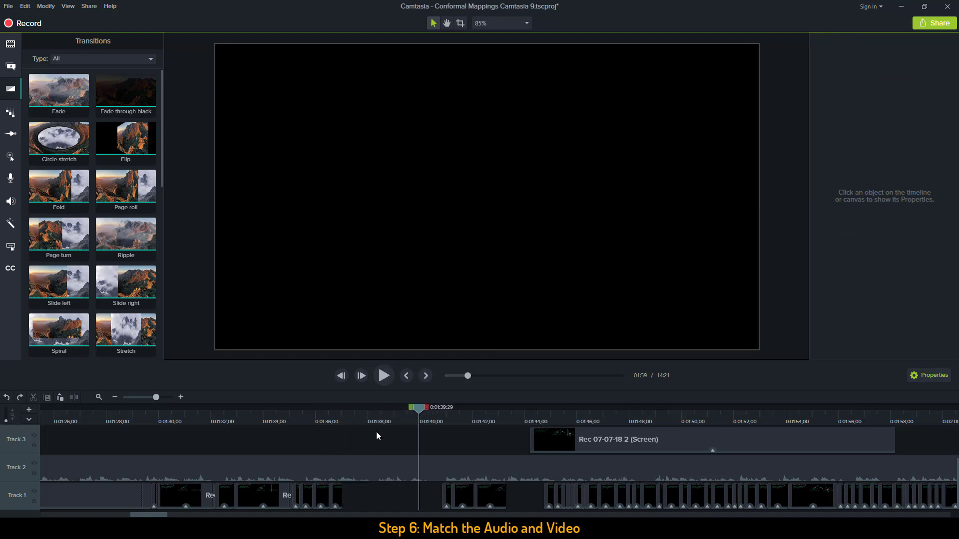
{"action": "left_click", "coordinate": [391, 491]}
{"action": "key", "text": "ctrl+z"}
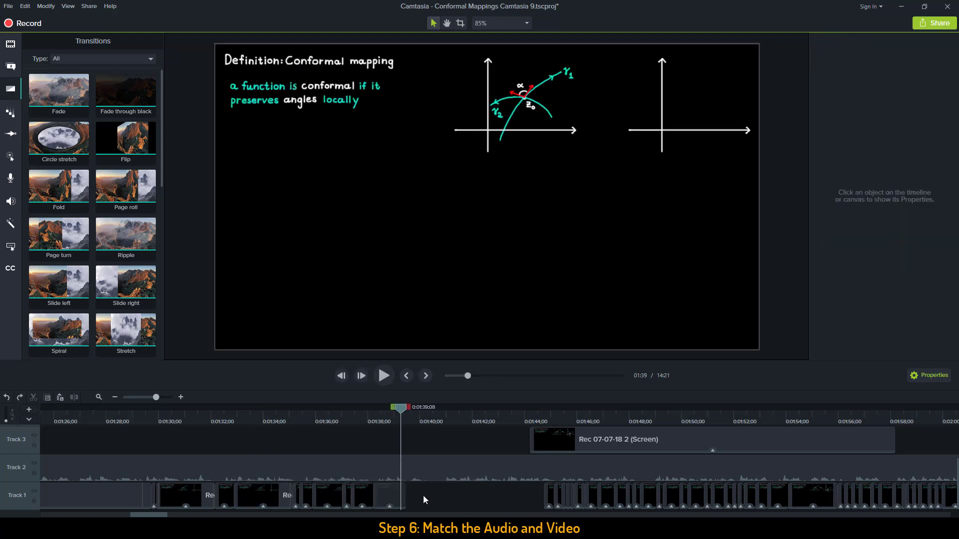
Select all clips after about 1:39 on Tracks 1 and 3 and move them later on the timeline.
{"action": "scroll", "coordinate": [433, 495], "scroll_direction": "down", "scroll_amount": 1}
{"action": "key", "text": "ctrl+z"}
{"action": "key", "text": "ctrl+z"}
{"action": "key", "text": "ctrl+z"}
{"action": "key", "text": "ctrl+z"}
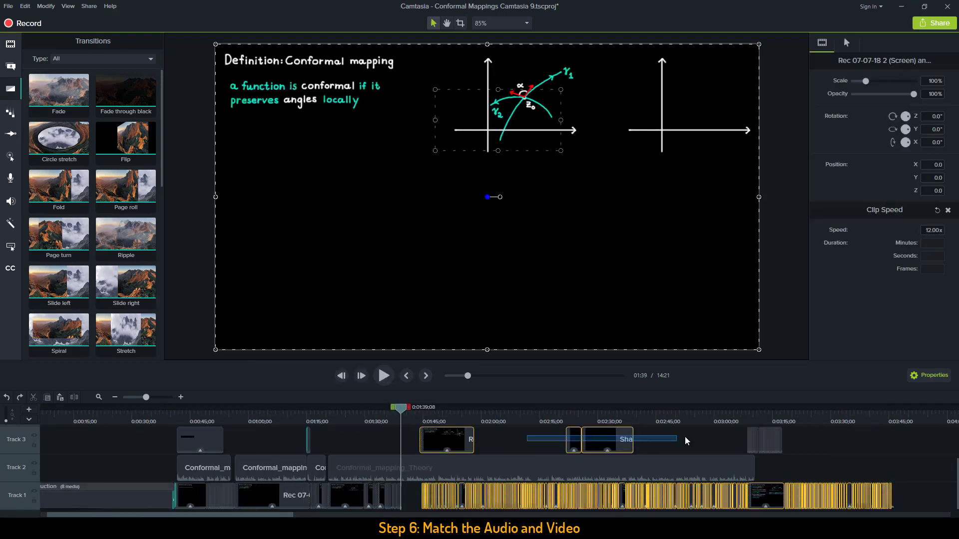
{"action": "key", "text": "ctrl+z"}
{"action": "key", "text": "ctrl+z"}
Extend the Track 1 clip starting at 1:38 to about 1:49 and play the result against the narration.
{"action": "key", "text": "space"}
{"action": "key", "text": "space"}
{"action": "key", "text": "ctrl+z"}
{"action": "key", "text": "space"}
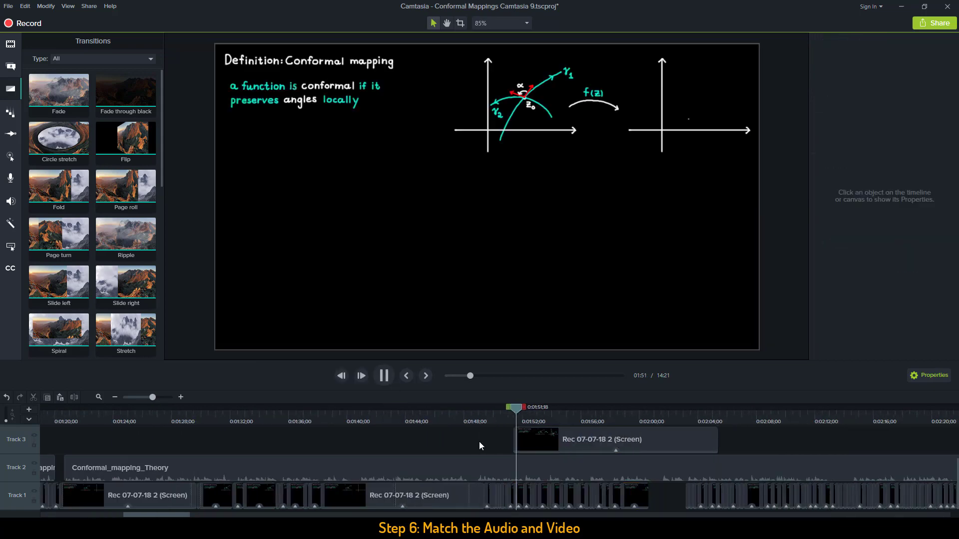
{"action": "key", "text": "space"}
Move the Rec 07-07-18 2 clip on Track 3 back so it starts at about 1:39.
{"action": "left_click_drag", "start_coordinate": [515, 413], "coordinate": [320, 407]}
{"action": "key", "text": "ctrl+z"}
{"action": "left_click", "coordinate": [334, 407]}
{"action": "key", "text": "space"}
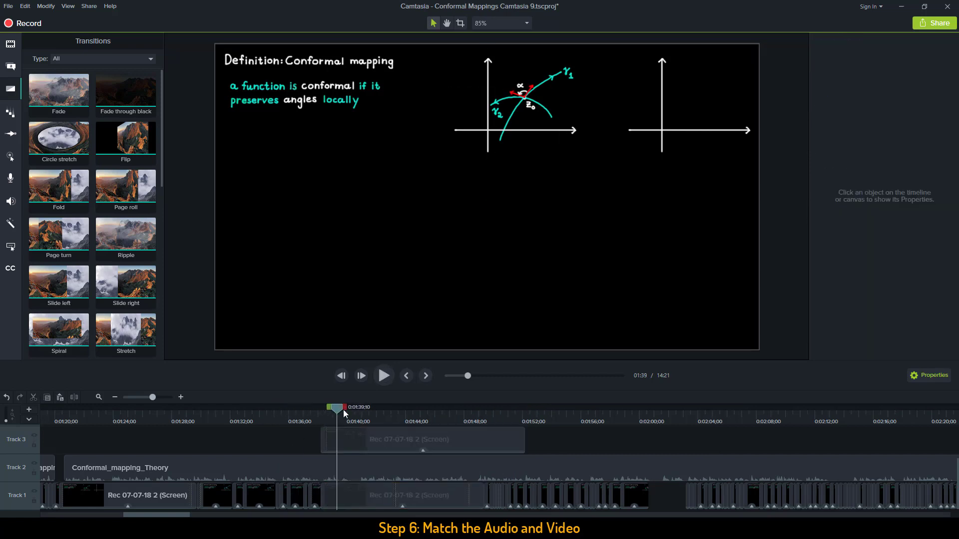
{"action": "left_click_drag", "start_coordinate": [329, 441], "coordinate": [345, 441]}
{"action": "left_click", "coordinate": [323, 436]}
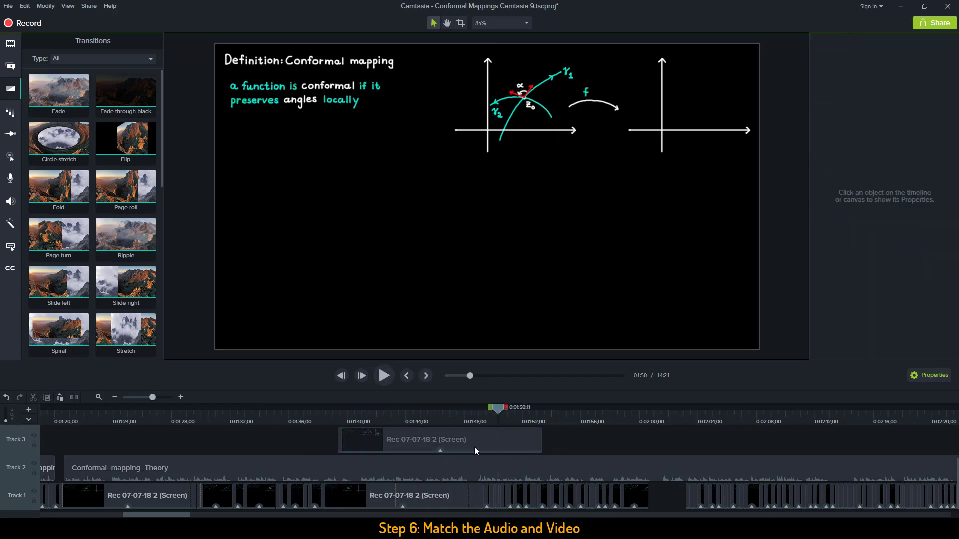
Split the Conformal_mapping_Theory audio on Track 2 at 1:48;24.
{"action": "left_click", "coordinate": [493, 458]}
{"action": "key", "text": "s"}
{"action": "left_click", "coordinate": [565, 438]}
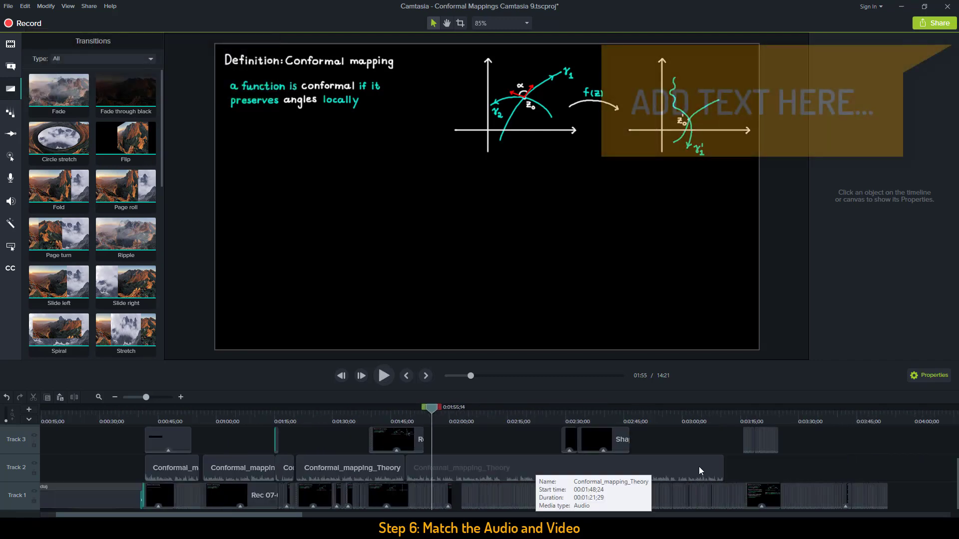
Move the Track 1 clips after about 1:49 later so they resume at about 1:58.
{"action": "left_click", "coordinate": [411, 502]}
{"action": "left_click_drag", "start_coordinate": [411, 502], "coordinate": [477, 448]}
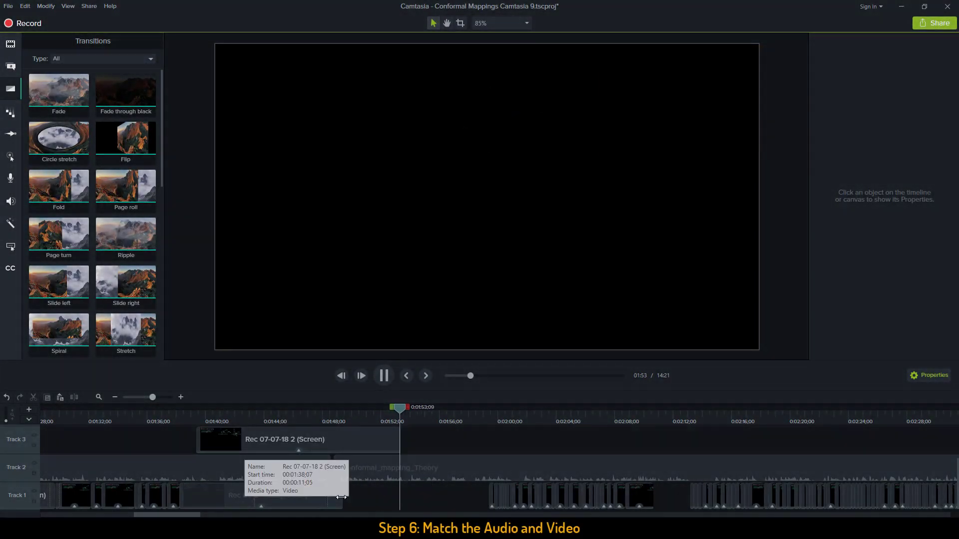